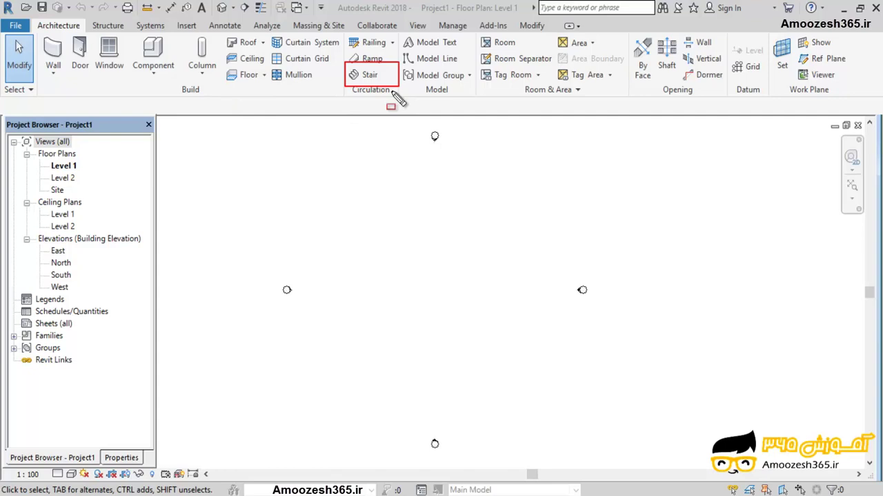
{"action": "left_click_drag", "start_coordinate": [163, 83], "coordinate": [224, 101]}
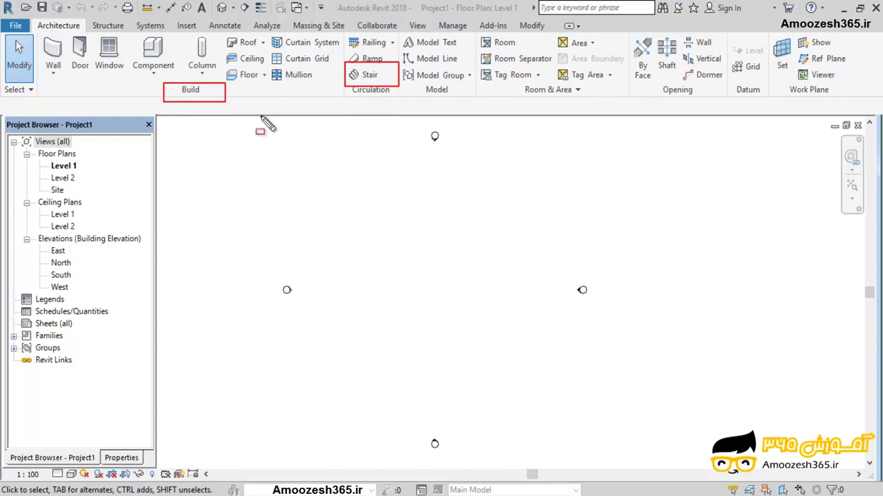
{"action": "key", "text": "e"}
{"action": "left_click_drag", "start_coordinate": [339, 83], "coordinate": [403, 96]}
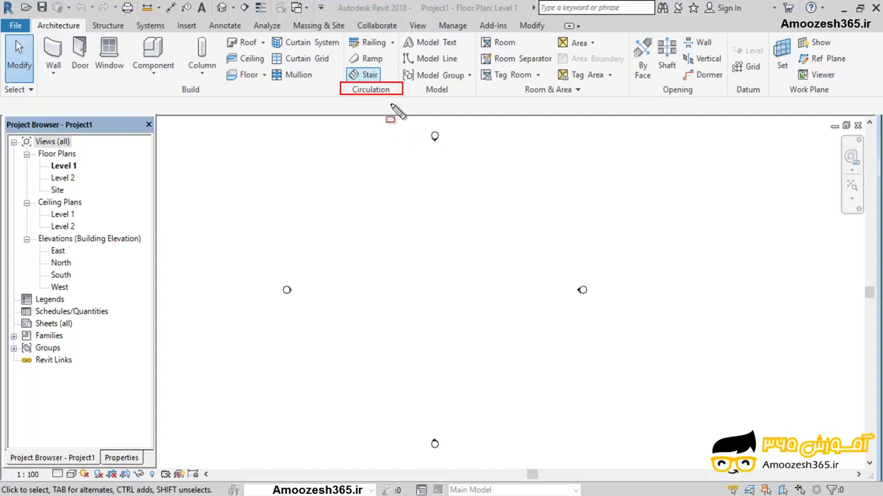
{"action": "key", "text": "Escape"}
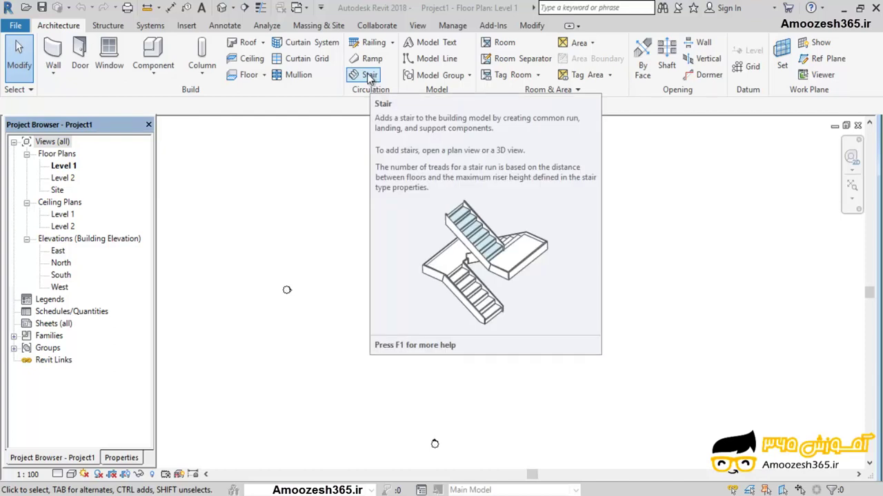
Step: Start a new stair in the Level 1 plan using the Straight run component
{"action": "left_click", "coordinate": [370, 76]}
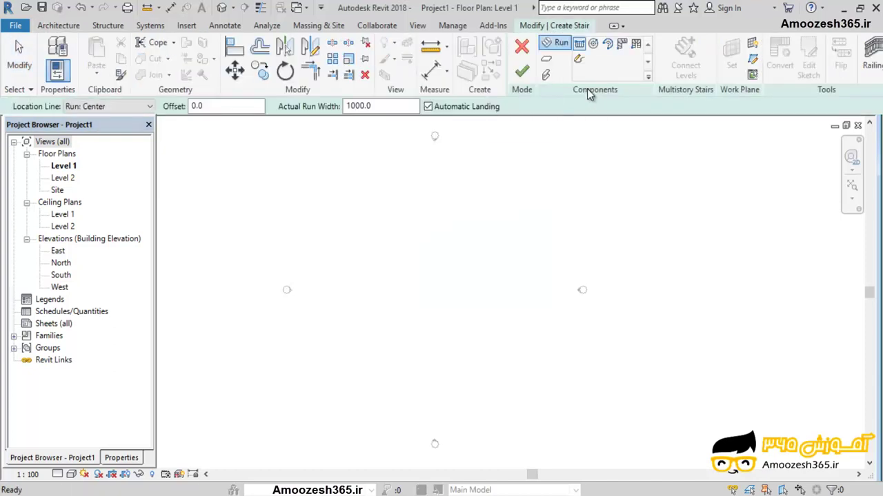
{"action": "left_click_drag", "start_coordinate": [533, 33], "coordinate": [654, 84]}
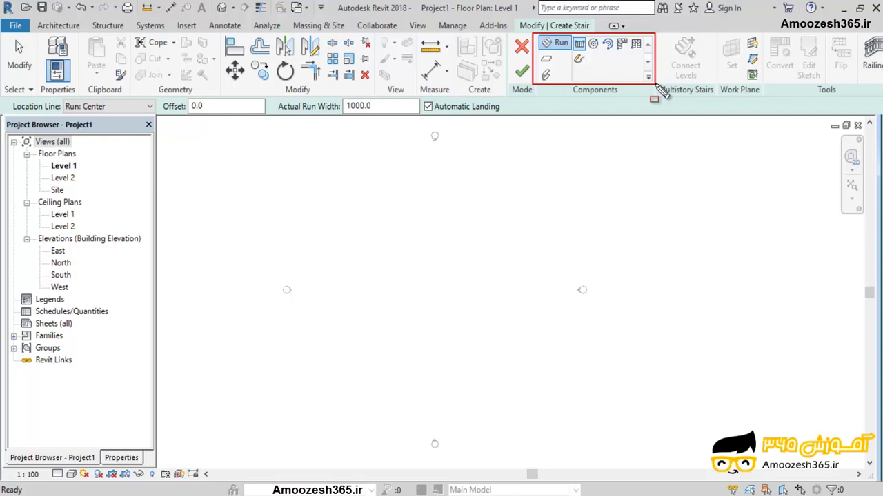
{"action": "key", "text": "Escape"}
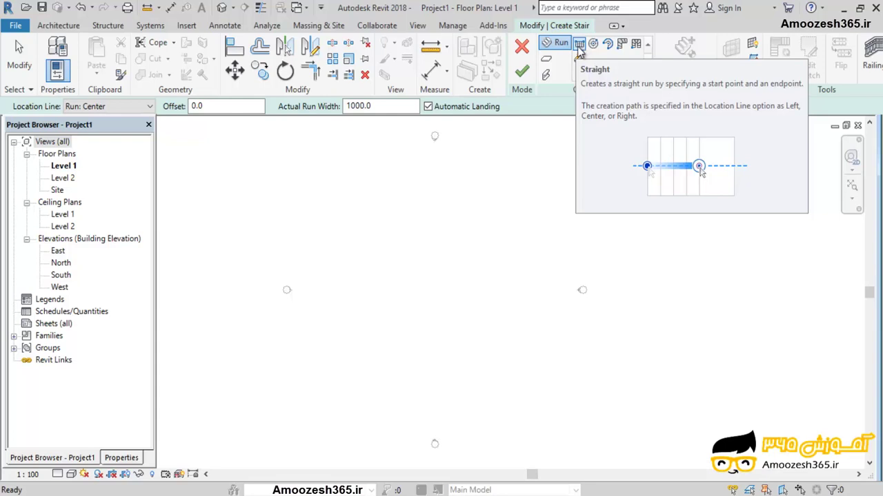
{"action": "left_click", "coordinate": [579, 45]}
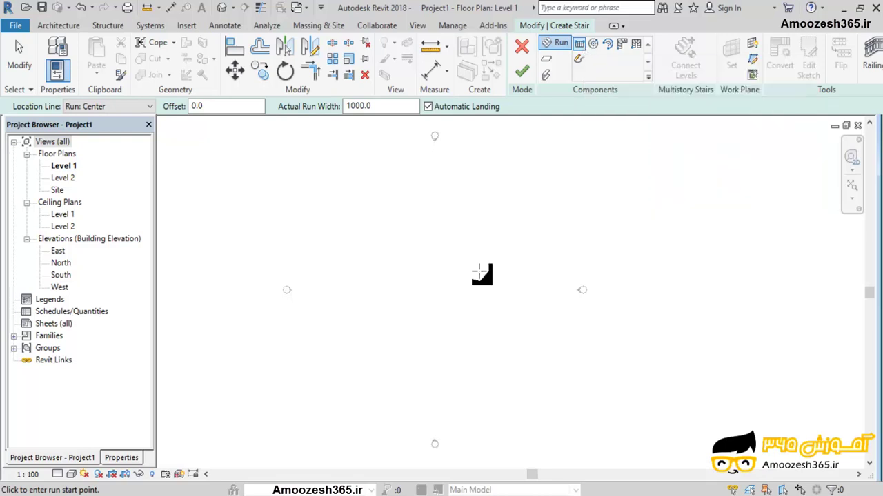
Step: Set the project's length units to meters with two decimal places and the m unit symbol
{"action": "left_click", "coordinate": [453, 26]}
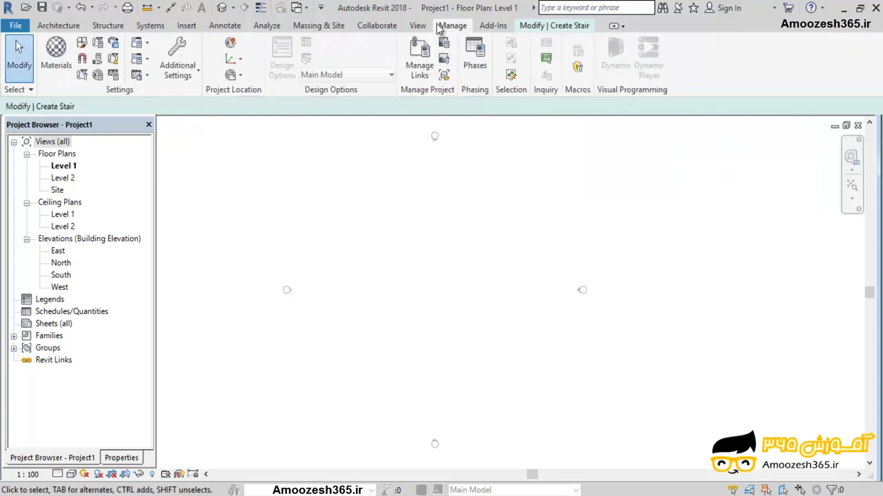
{"action": "left_click", "coordinate": [121, 76]}
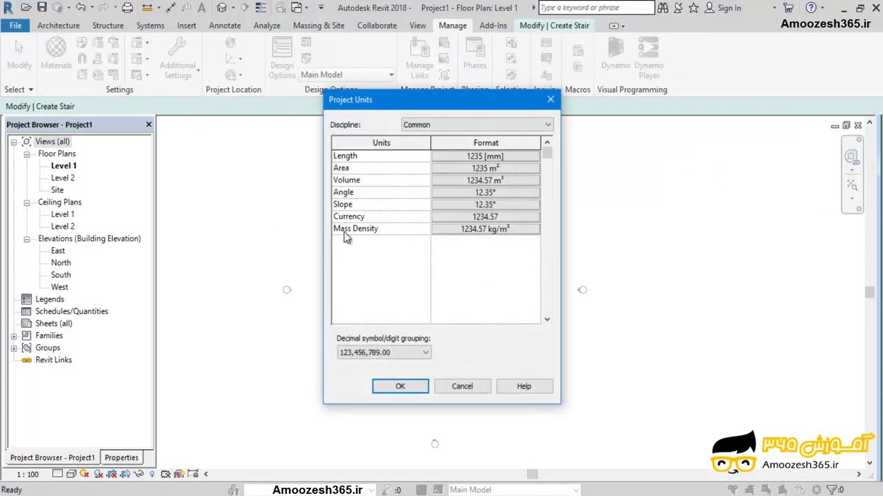
{"action": "left_click", "coordinate": [485, 156]}
{"action": "left_click", "coordinate": [482, 180]}
{"action": "left_click", "coordinate": [457, 228]}
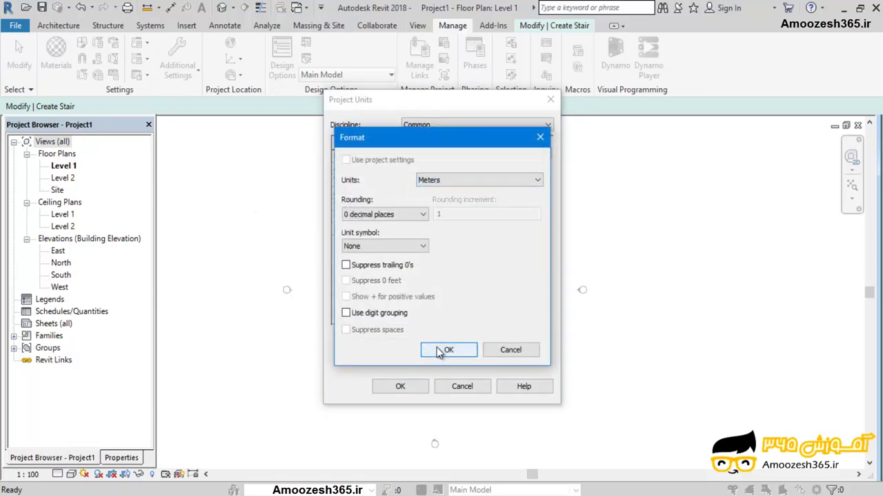
{"action": "left_click", "coordinate": [385, 215]}
{"action": "left_click", "coordinate": [372, 272]}
{"action": "left_click", "coordinate": [447, 350]}
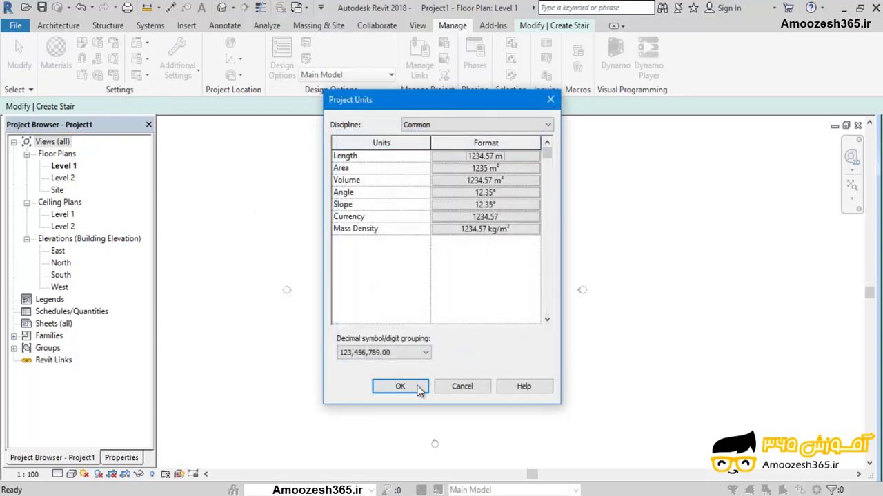
{"action": "left_click", "coordinate": [424, 384]}
Step: Resume the stair, draw a horizontal straight run about 3.5 m long with 15 risers, and finish the stair
{"action": "left_click", "coordinate": [58, 25]}
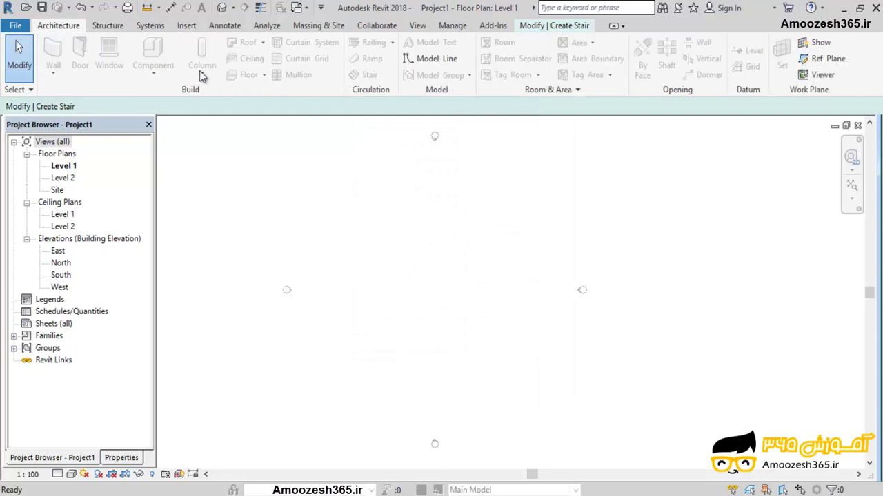
{"action": "left_click", "coordinate": [564, 26]}
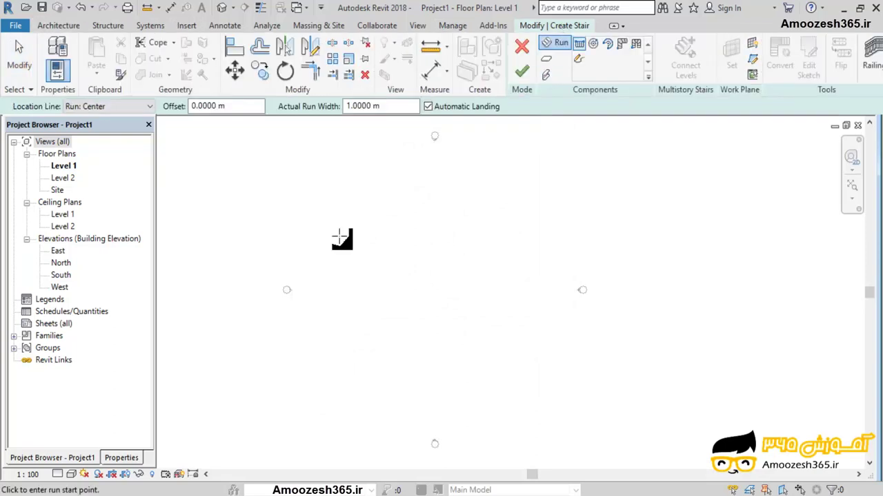
{"action": "left_click", "coordinate": [340, 238]}
{"action": "scroll", "coordinate": [365, 238], "scroll_direction": "up", "scroll_amount": 1}
{"action": "scroll", "coordinate": [369, 236], "scroll_direction": "up", "scroll_amount": 4}
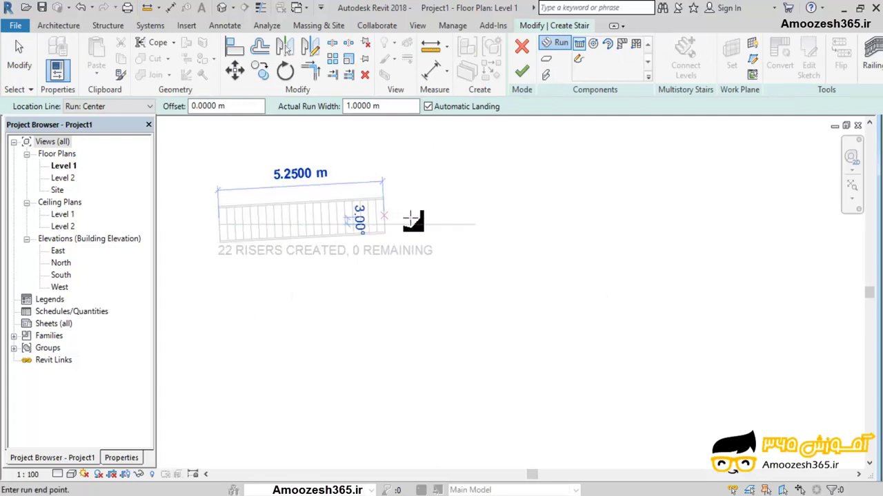
{"action": "scroll", "coordinate": [521, 235], "scroll_direction": "up", "scroll_amount": 3}
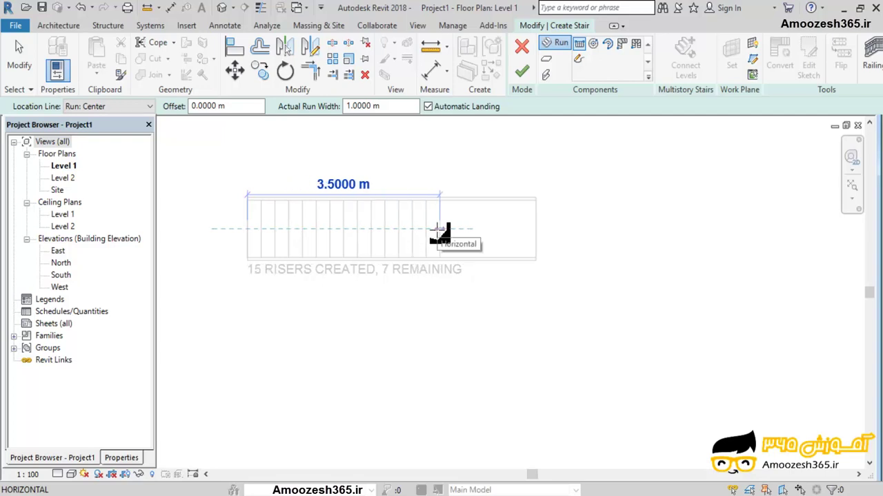
{"action": "left_click", "coordinate": [439, 229]}
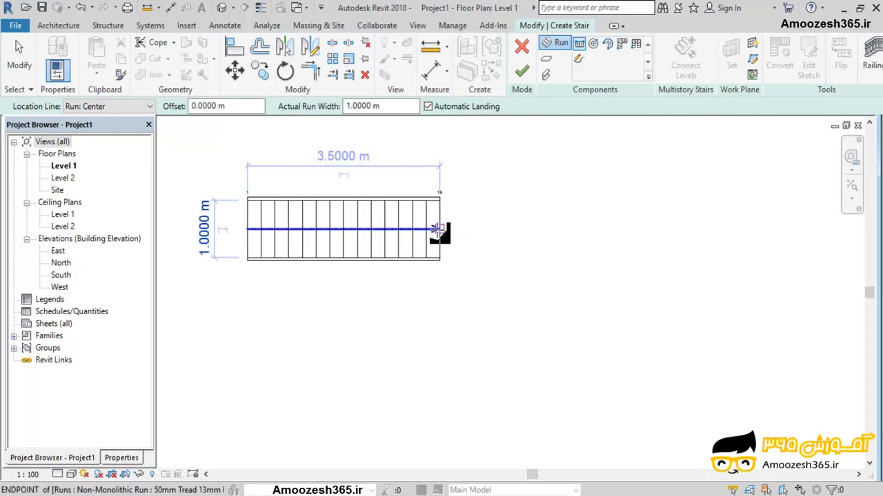
{"action": "left_click", "coordinate": [524, 73]}
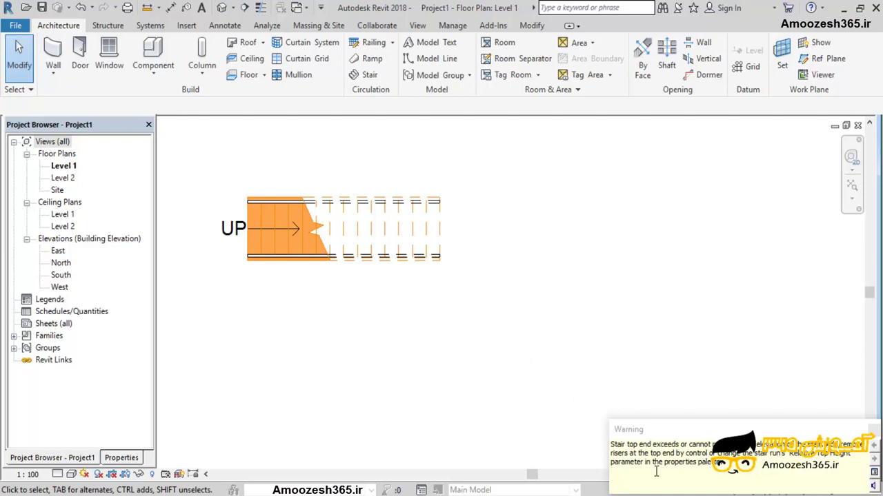
Step: Examine the stair's height against Level 1 and Level 2 in the South elevation
{"action": "double_click", "coordinate": [61, 275]}
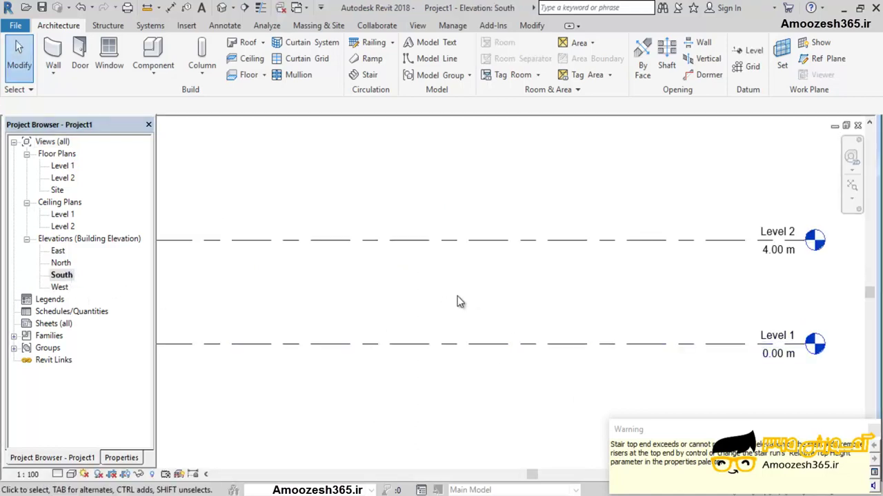
{"action": "scroll", "coordinate": [402, 289], "scroll_direction": "down", "scroll_amount": 3}
{"action": "scroll", "coordinate": [408, 298], "scroll_direction": "up", "scroll_amount": 4}
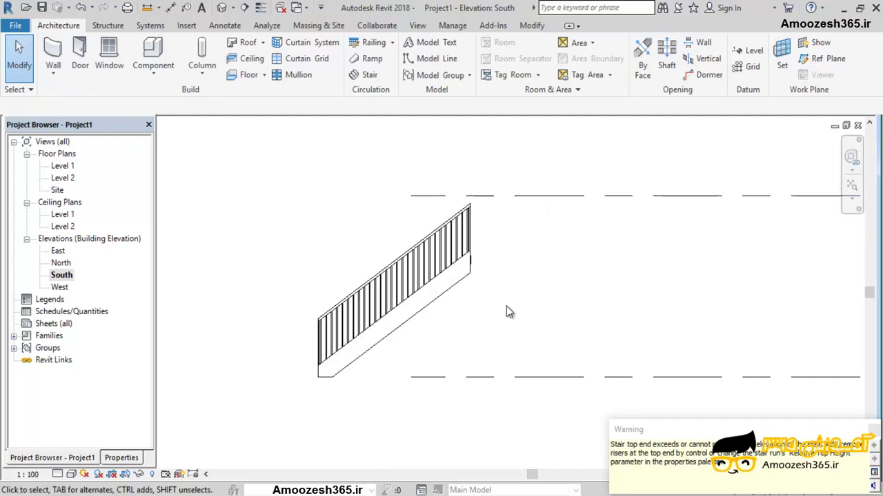
{"action": "scroll", "coordinate": [496, 274], "scroll_direction": "up", "scroll_amount": 5}
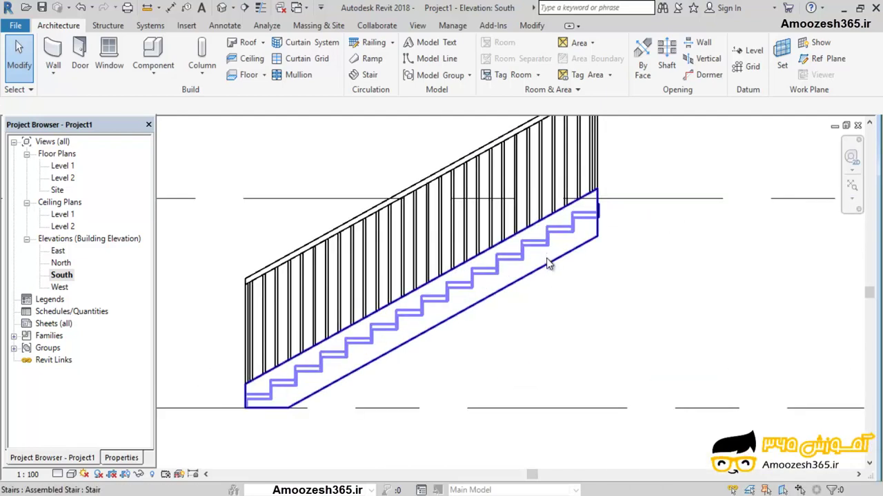
{"action": "scroll", "coordinate": [566, 293], "scroll_direction": "down", "scroll_amount": 3}
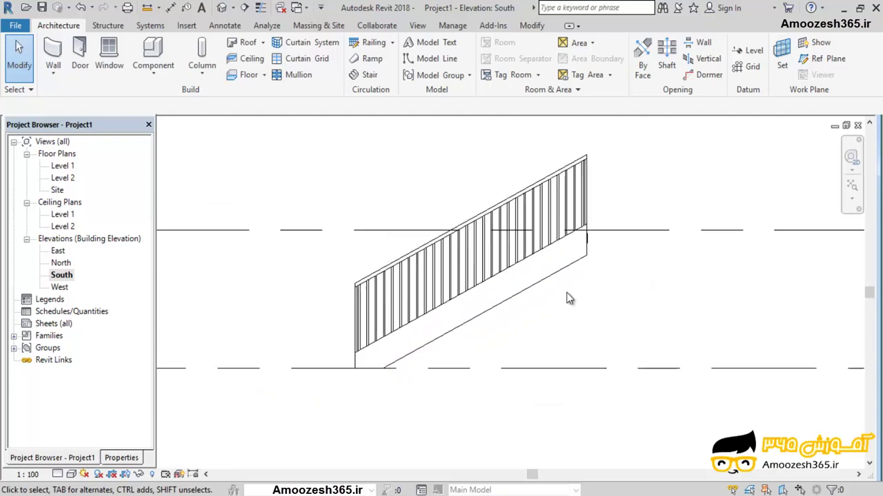
Step: Return to the Level 1 floor plan and inspect how the stair is shown there
{"action": "double_click", "coordinate": [62, 166]}
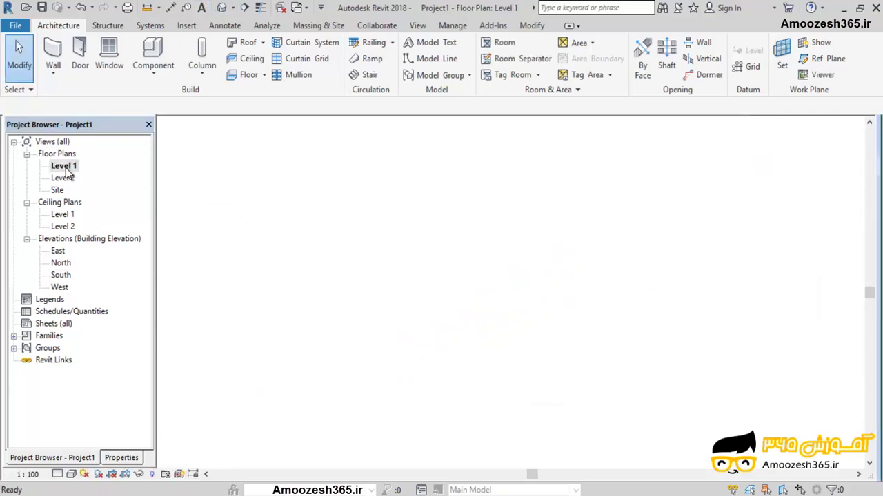
{"action": "scroll", "coordinate": [793, 219], "scroll_direction": "up", "scroll_amount": 2}
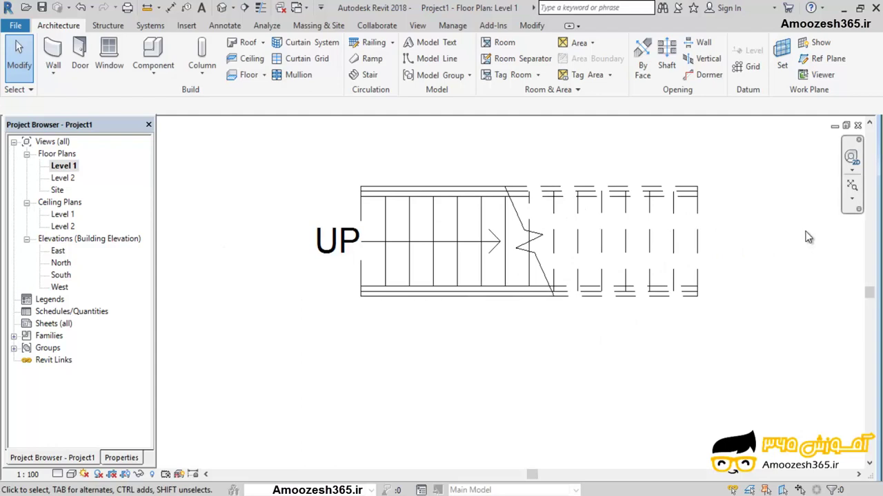
{"action": "scroll", "coordinate": [632, 232], "scroll_direction": "down", "scroll_amount": 2}
{"action": "middle_click_drag", "start_coordinate": [633, 233], "coordinate": [433, 210]}
{"action": "left_click", "coordinate": [442, 206]}
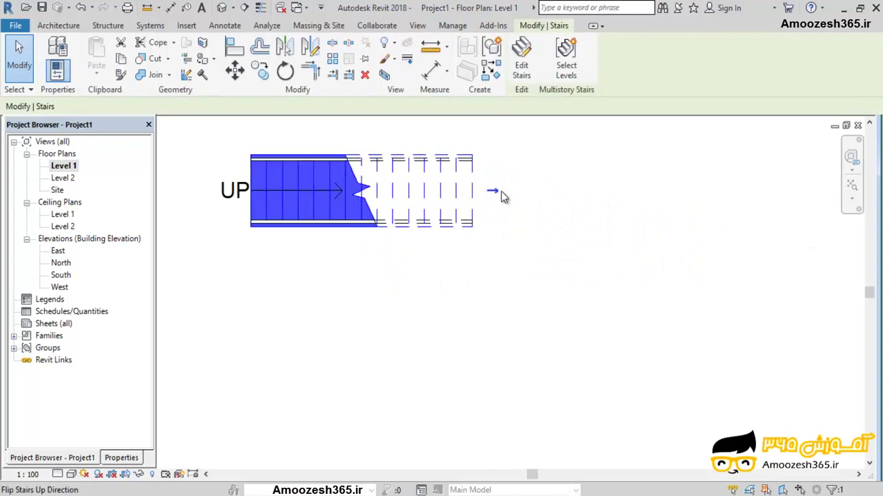
{"action": "left_click", "coordinate": [582, 193]}
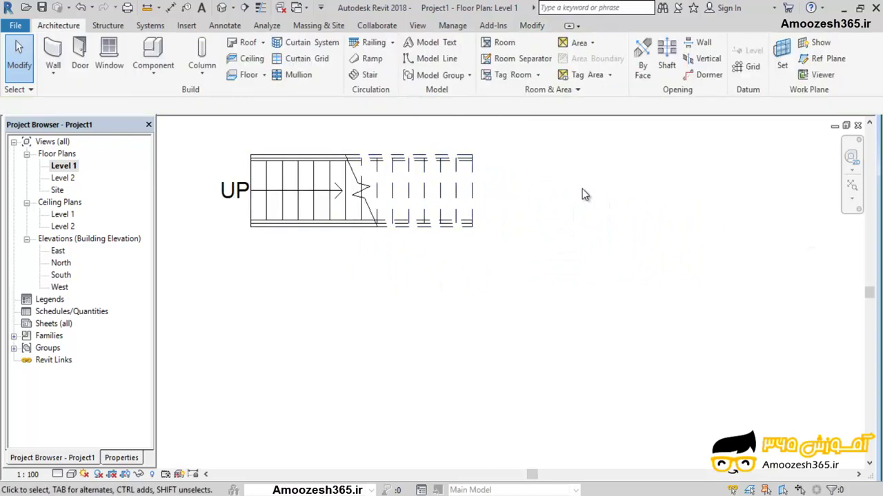
Step: Create a second stair below the first with a 1 m run, a 1.2 m landing gap and an aligned run of the remaining risers
{"action": "left_click", "coordinate": [369, 76]}
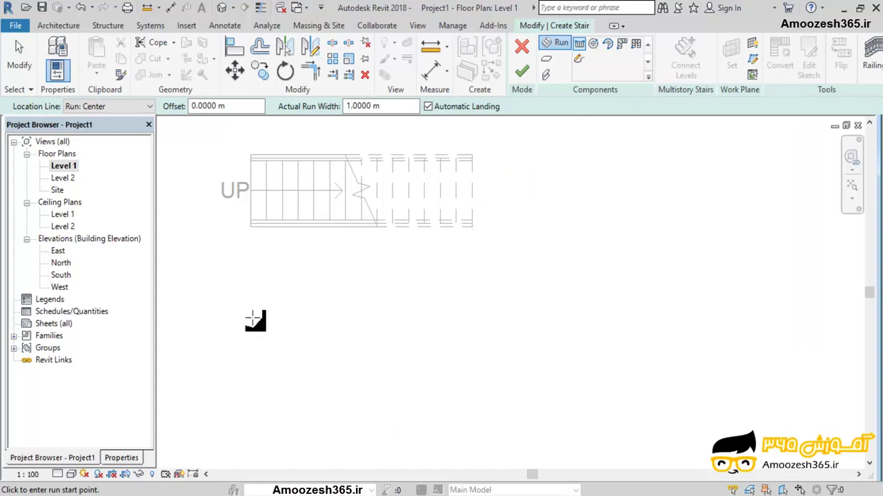
{"action": "left_click", "coordinate": [250, 288]}
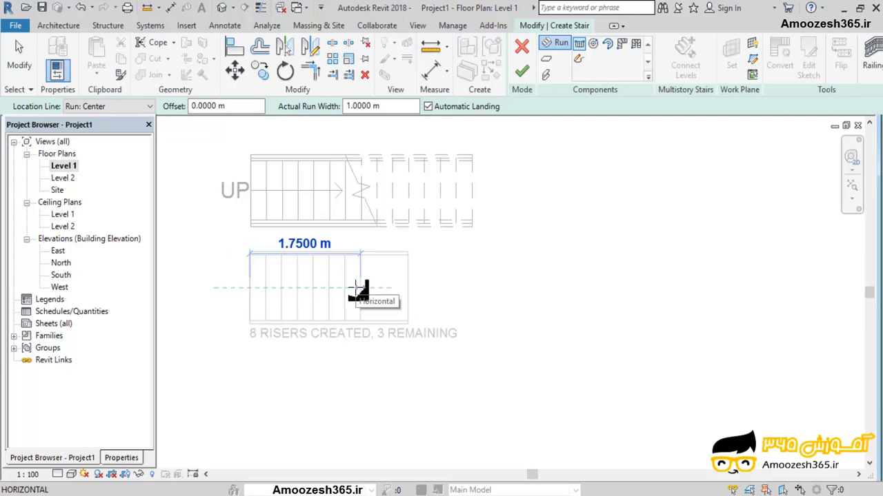
{"action": "left_click", "coordinate": [332, 288]}
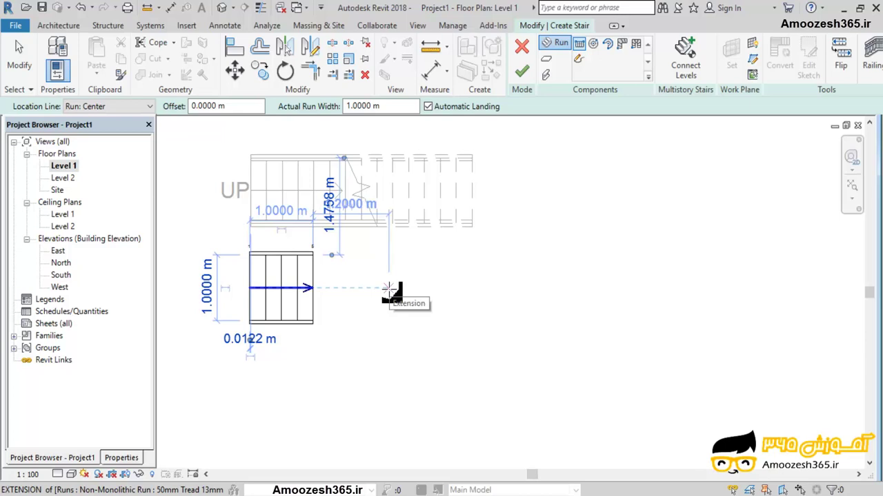
{"action": "left_click", "coordinate": [390, 289]}
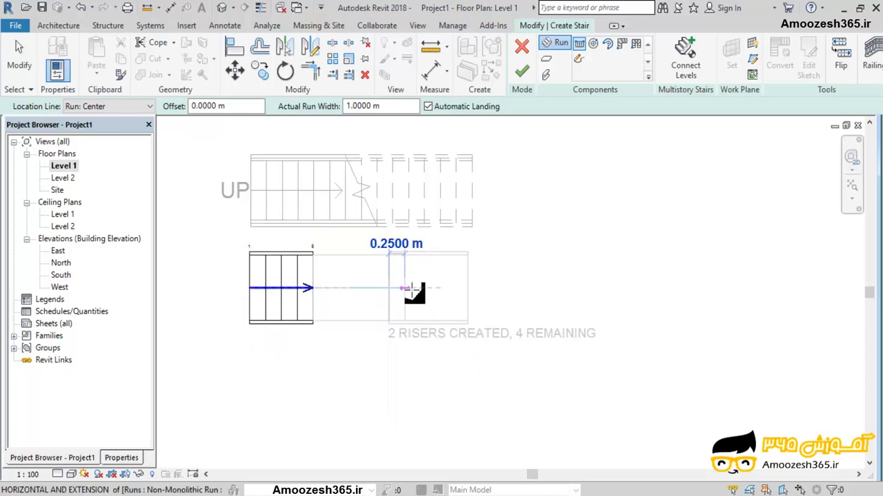
{"action": "left_click", "coordinate": [470, 288]}
{"action": "key", "text": "Escape"}
{"action": "left_click", "coordinate": [522, 71]}
Step: Examine both stairs and the intermediate landing from several angles in the default 3D view
{"action": "left_click", "coordinate": [221, 7]}
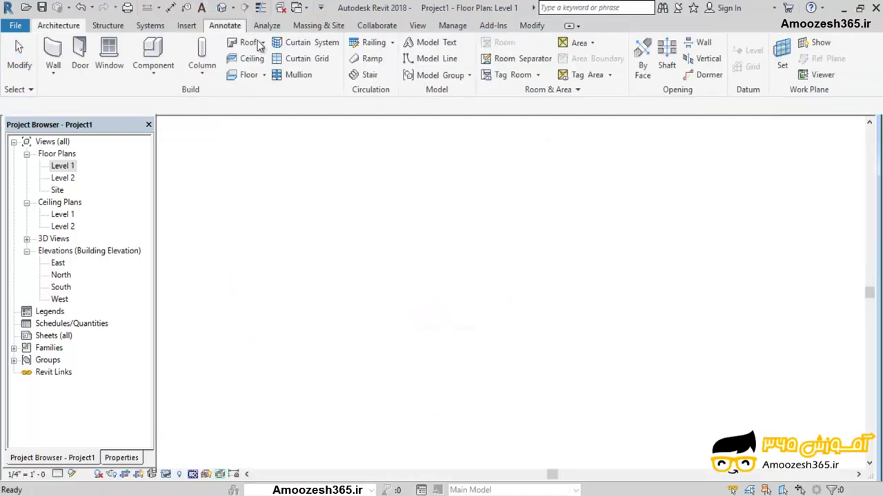
{"action": "middle_click_drag", "start_coordinate": [437, 392], "coordinate": [464, 373], "text": "shift"}
{"action": "scroll", "coordinate": [538, 355], "scroll_direction": "up", "scroll_amount": 6}
{"action": "middle_click_drag", "start_coordinate": [534, 386], "coordinate": [469, 386], "text": "shift"}
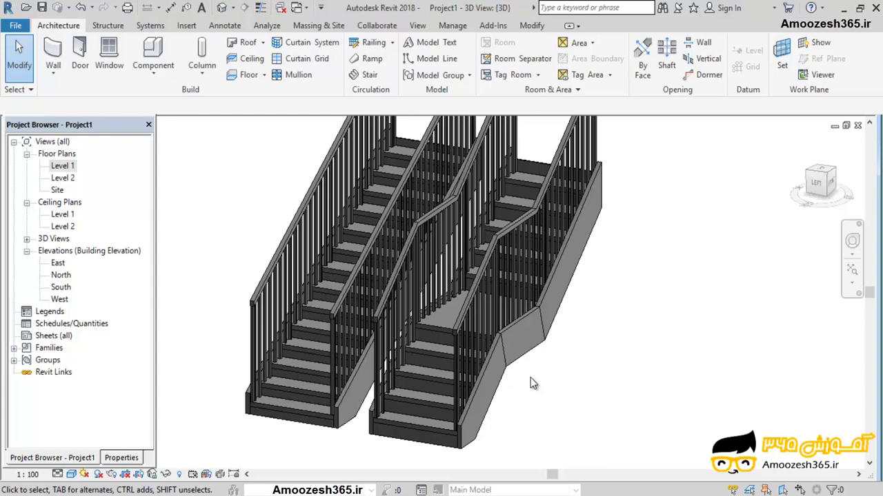
Step: Return to the Level 1 floor plan with free space shown below both stairs
{"action": "key", "text": "ctrl+Tab"}
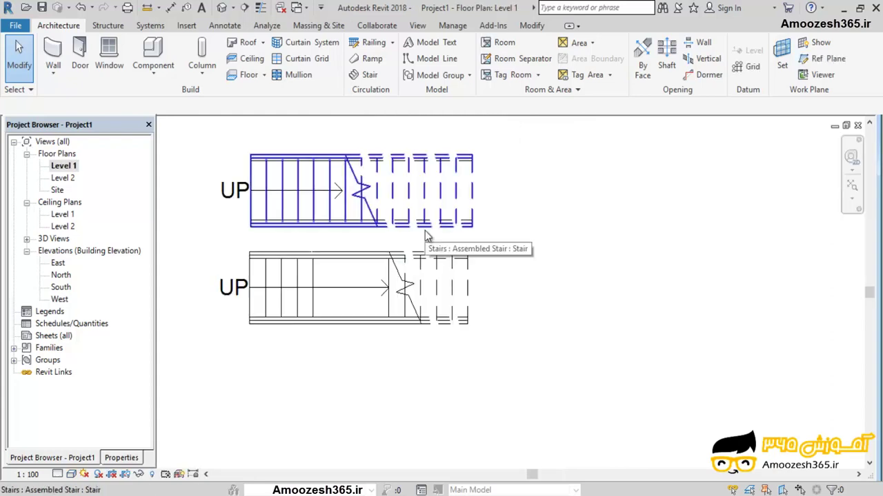
{"action": "scroll", "coordinate": [423, 232], "scroll_direction": "down", "scroll_amount": 1}
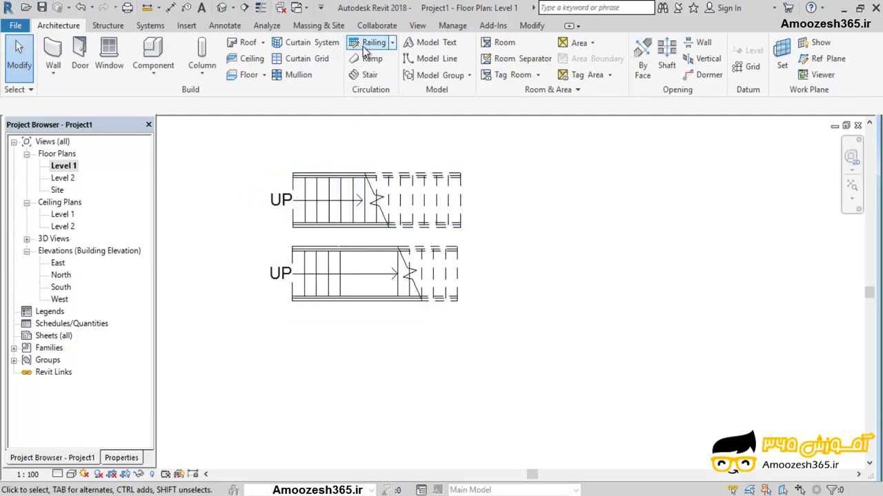
{"action": "left_click", "coordinate": [370, 75]}
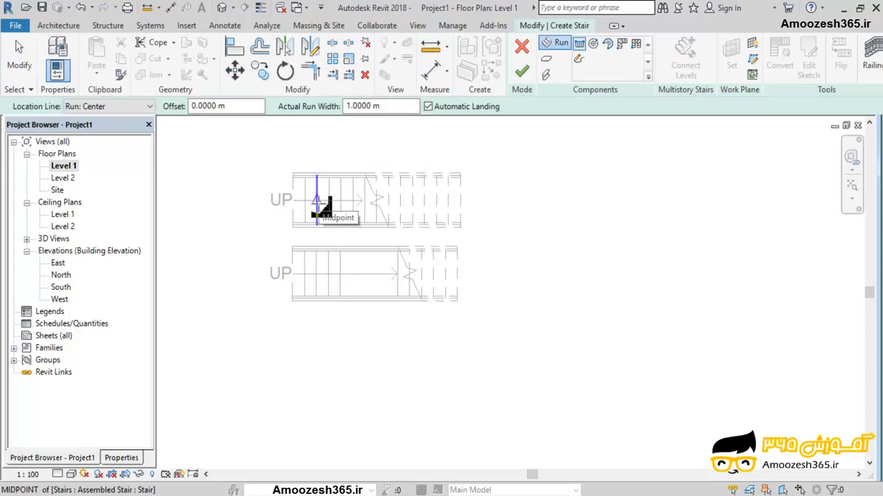
{"action": "left_click", "coordinate": [293, 339]}
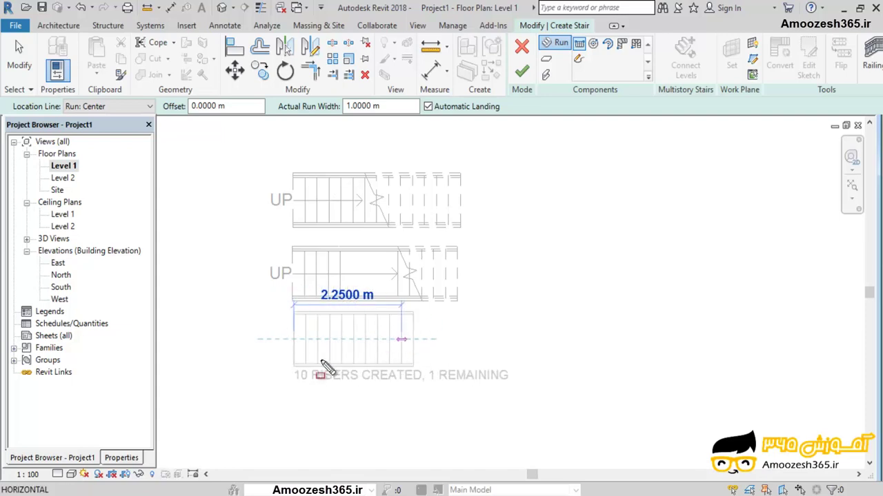
{"action": "mouse_move", "coordinate": [280, 355]}
{"action": "left_mouse_down"}
{"action": "mouse_move", "coordinate": [364, 379]}
{"action": "mouse_move", "coordinate": [533, 395]}
{"action": "left_mouse_up"}
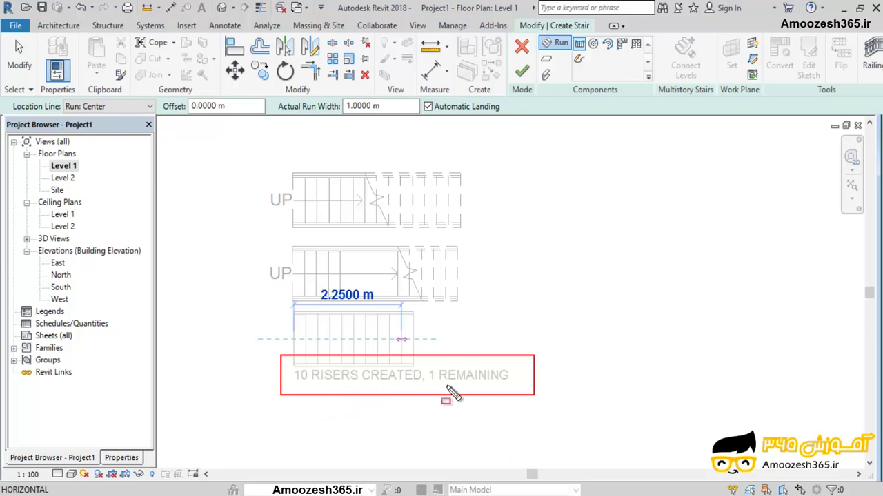
{"action": "left_click", "coordinate": [507, 386]}
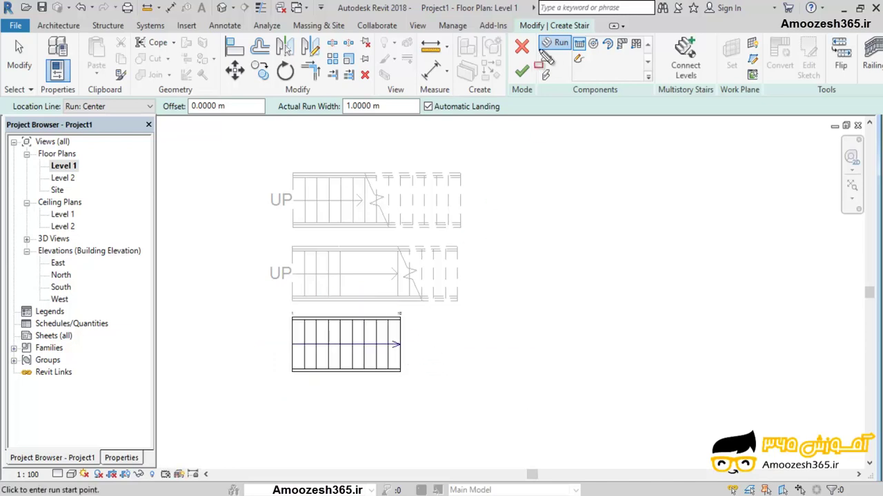
{"action": "left_click", "coordinate": [522, 49]}
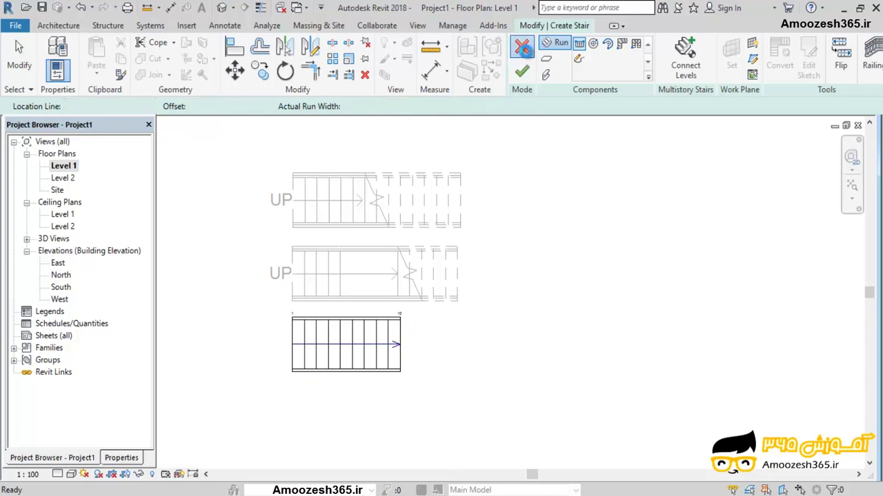
{"action": "left_click", "coordinate": [475, 269]}
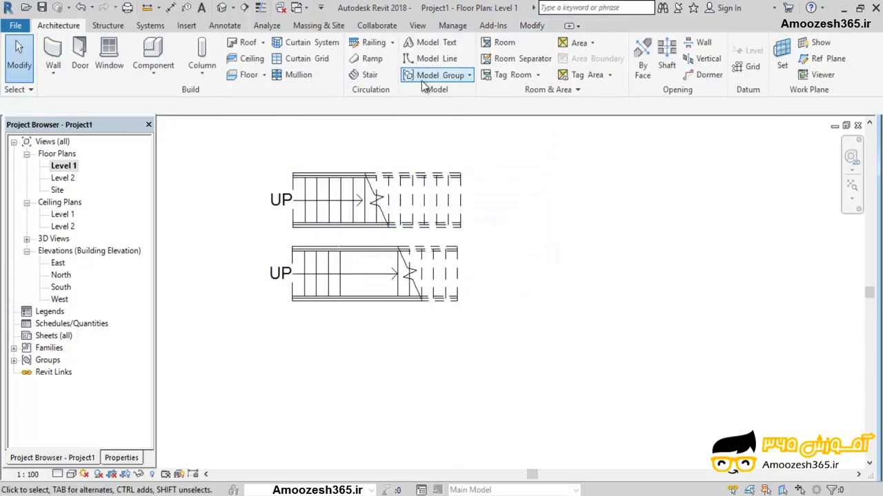
Step: Lay out a third stair below the others with a 2 m run, an automatic landing and a parallel return run for the remaining risers
{"action": "left_click", "coordinate": [378, 80]}
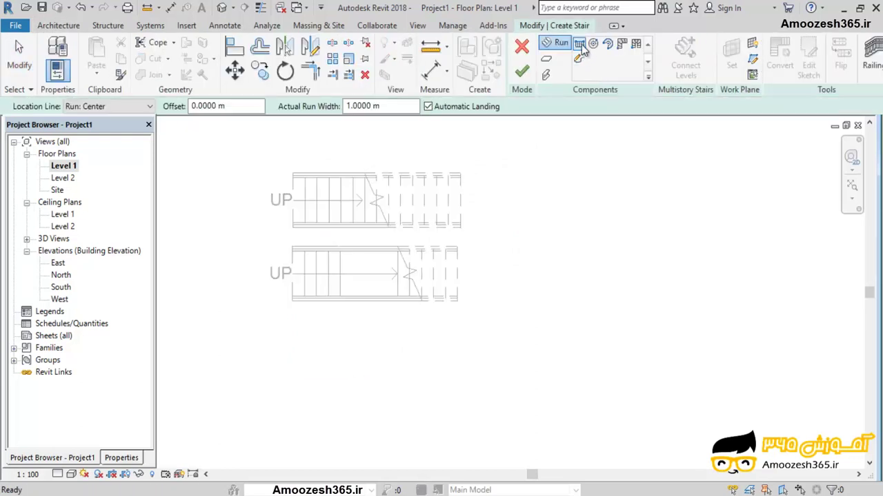
{"action": "left_click", "coordinate": [293, 340]}
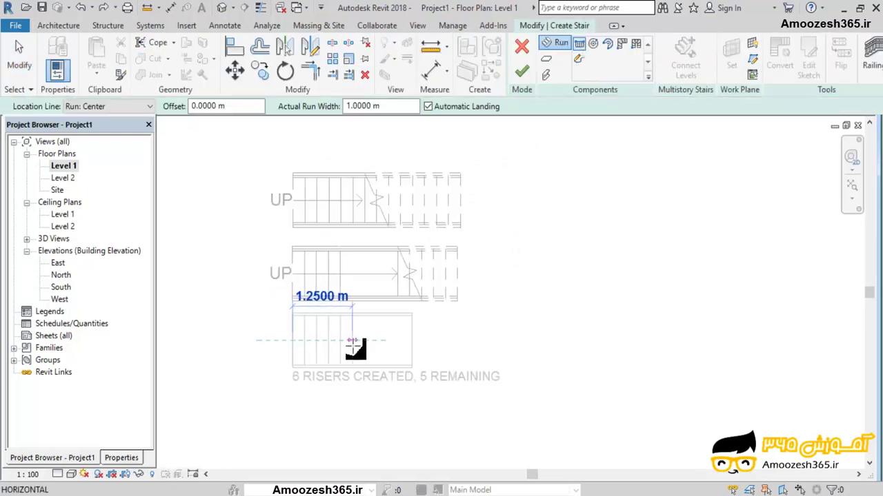
{"action": "left_click", "coordinate": [388, 340]}
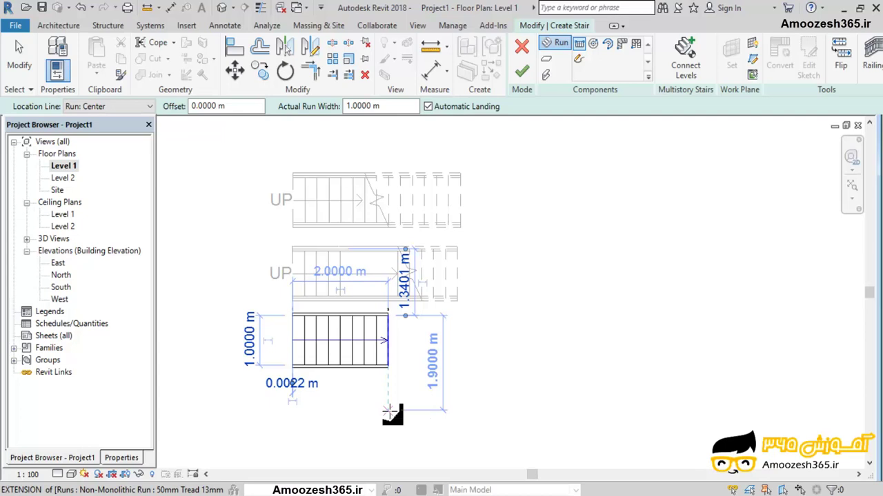
{"action": "left_click", "coordinate": [389, 412]}
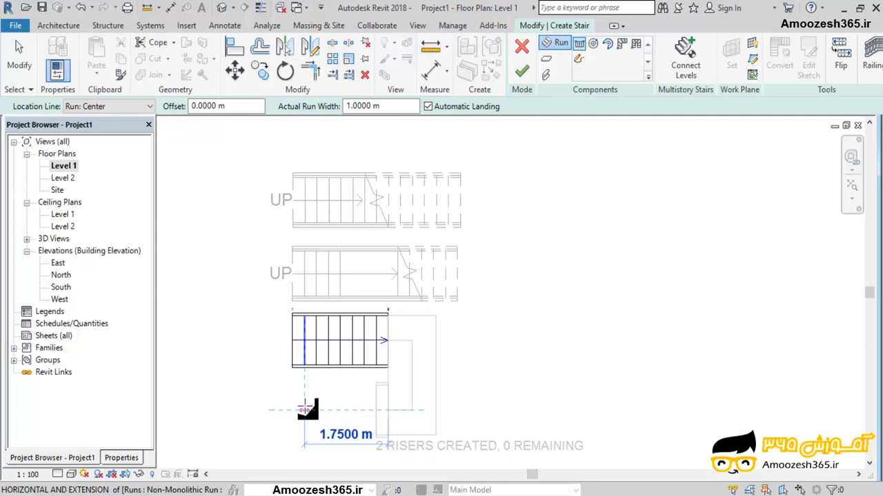
{"action": "left_click", "coordinate": [306, 412]}
{"action": "key", "text": "Escape"}
{"action": "scroll", "coordinate": [321, 432], "scroll_direction": "up", "scroll_amount": 2}
{"action": "middle_click_drag", "start_coordinate": [321, 432], "coordinate": [346, 367]}
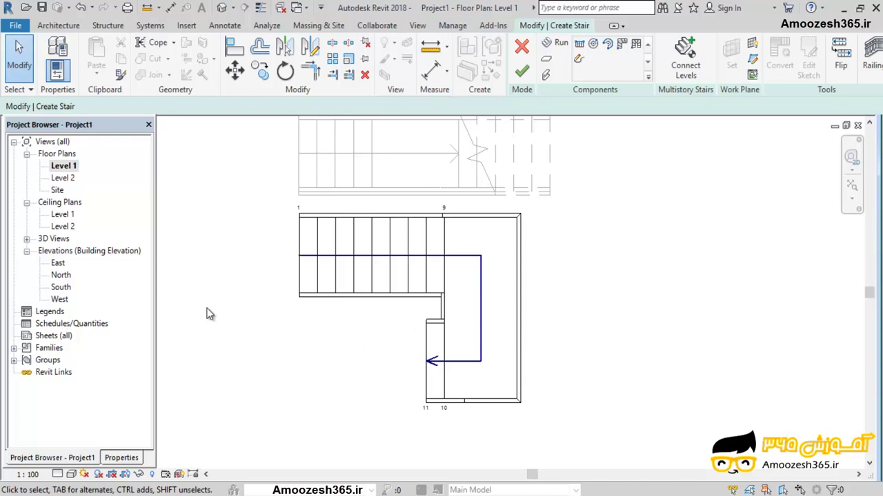
Step: Examine the U-shaped stair's runs and landing in the South elevation and the default 3D view
{"action": "double_click", "coordinate": [61, 287]}
{"action": "scroll", "coordinate": [577, 315], "scroll_direction": "up", "scroll_amount": 3}
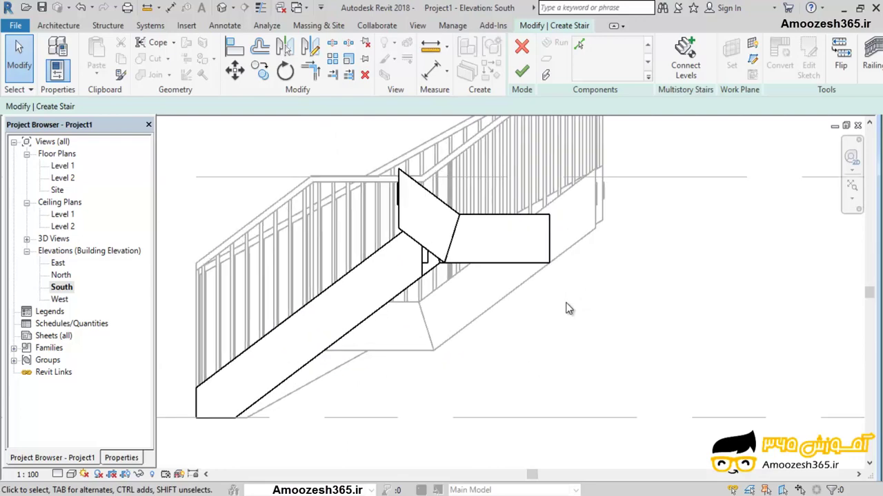
{"action": "scroll", "coordinate": [566, 308], "scroll_direction": "down", "scroll_amount": 1}
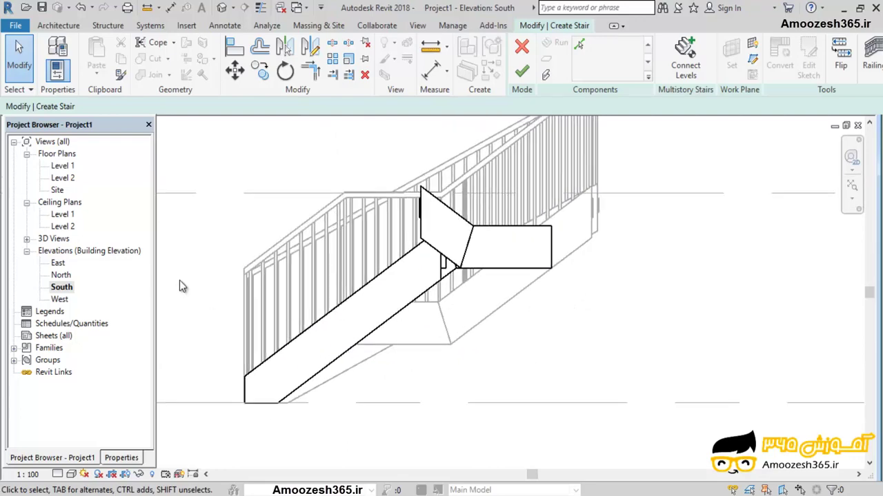
{"action": "left_click", "coordinate": [221, 8]}
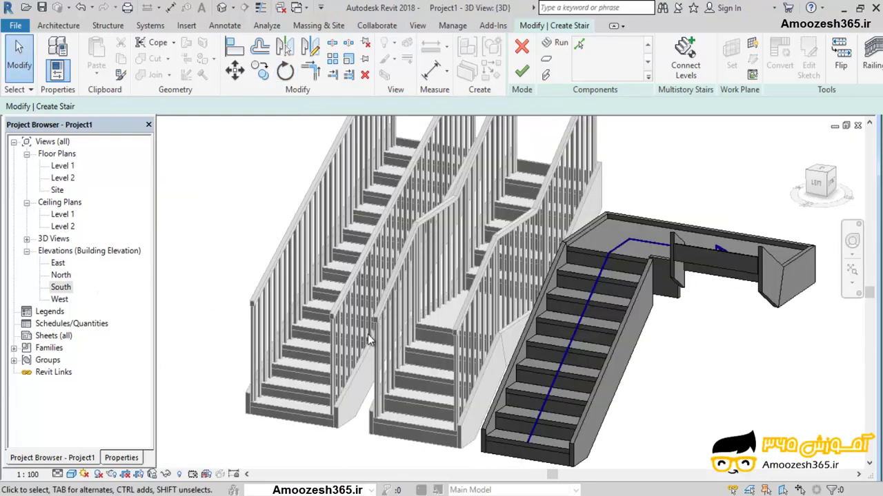
{"action": "middle_click_drag", "start_coordinate": [559, 366], "coordinate": [545, 356], "text": "shift"}
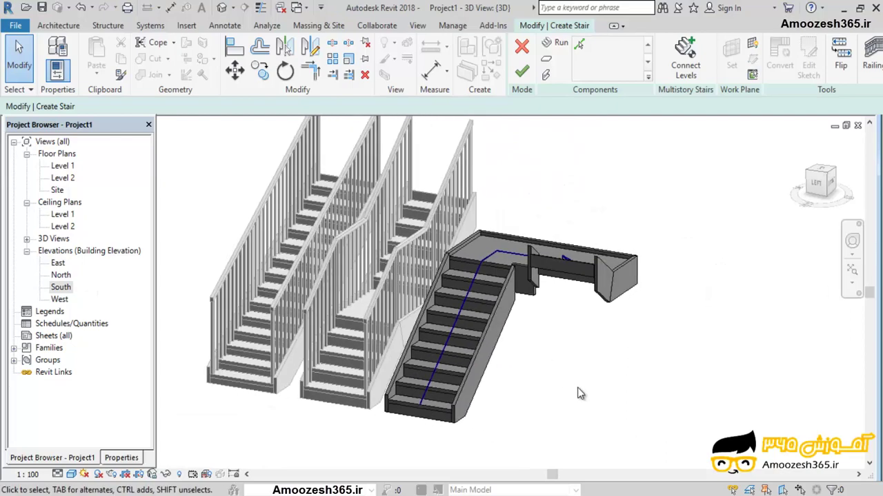